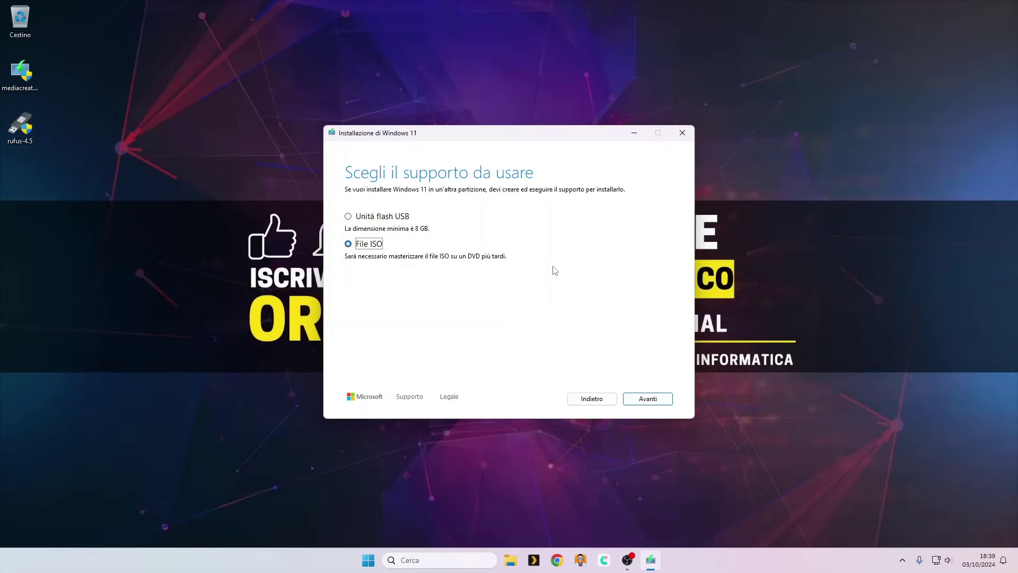
Save the Windows 11 ISO file to the Desktop under the name Windows.
left_click(648, 398)
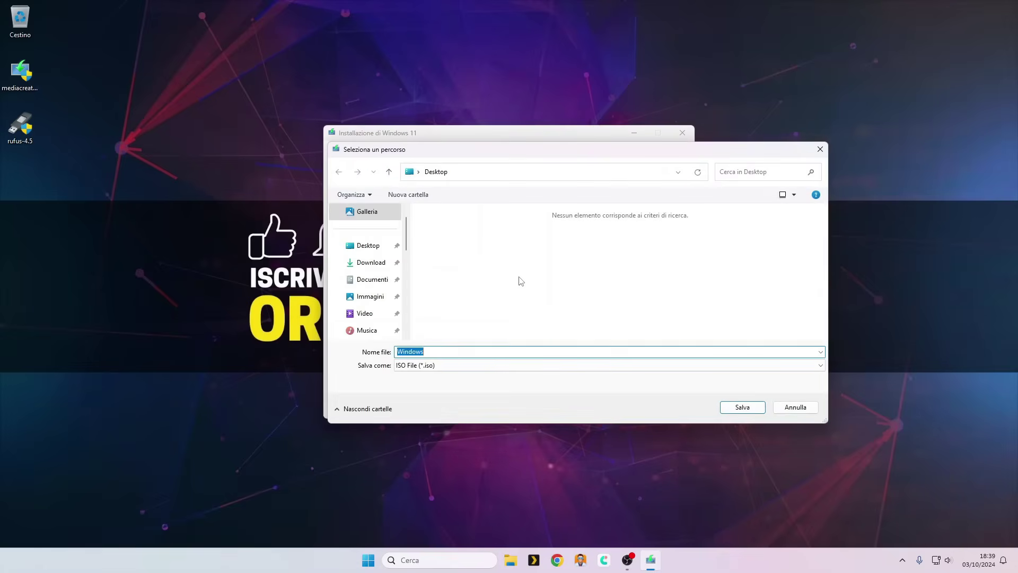
left_click(368, 251)
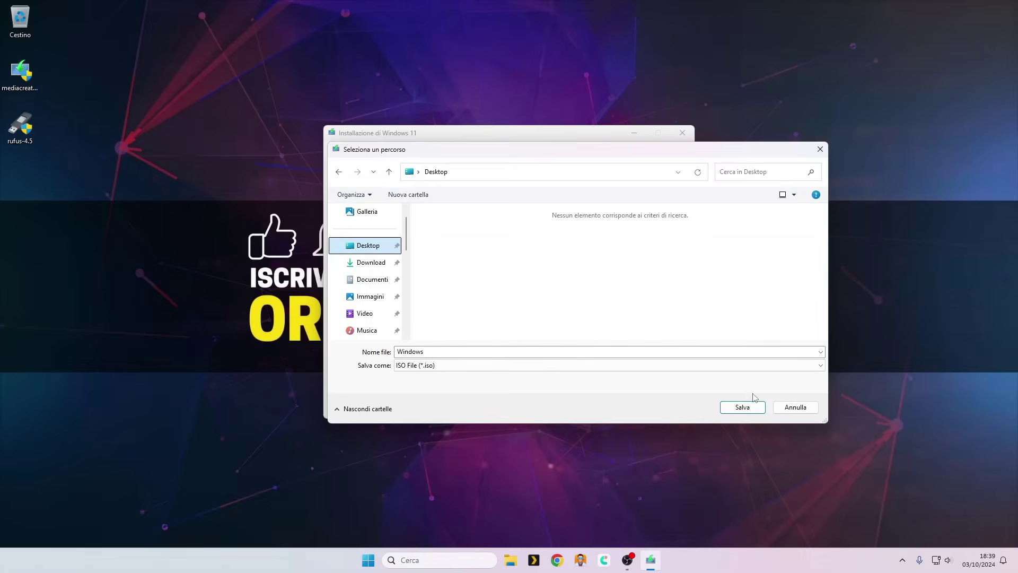
left_click(744, 407)
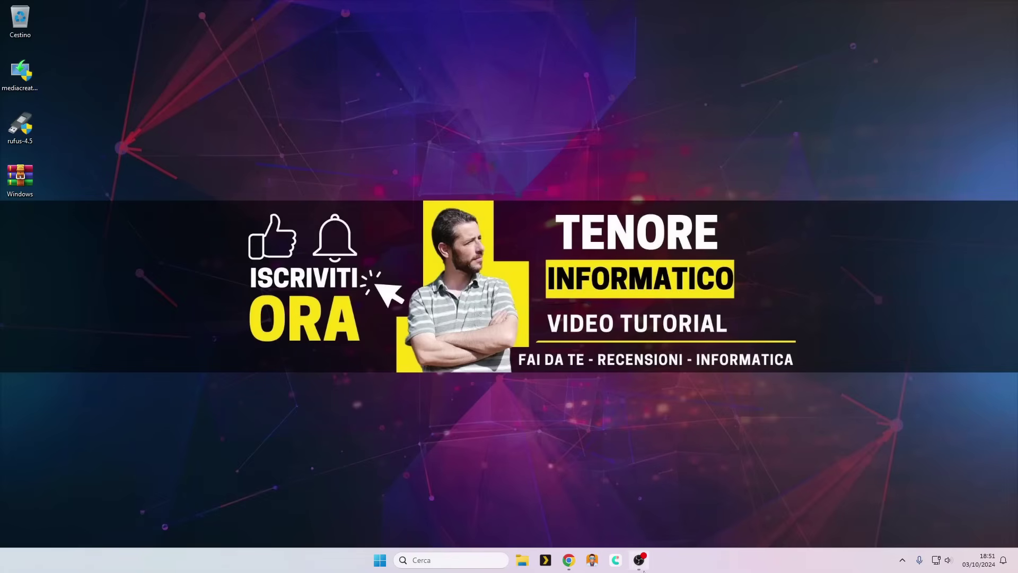
Download the Italian 64-bit WinRAR 7.01 installer from winrar.it in Chrome and close the browser.
left_click(573, 567)
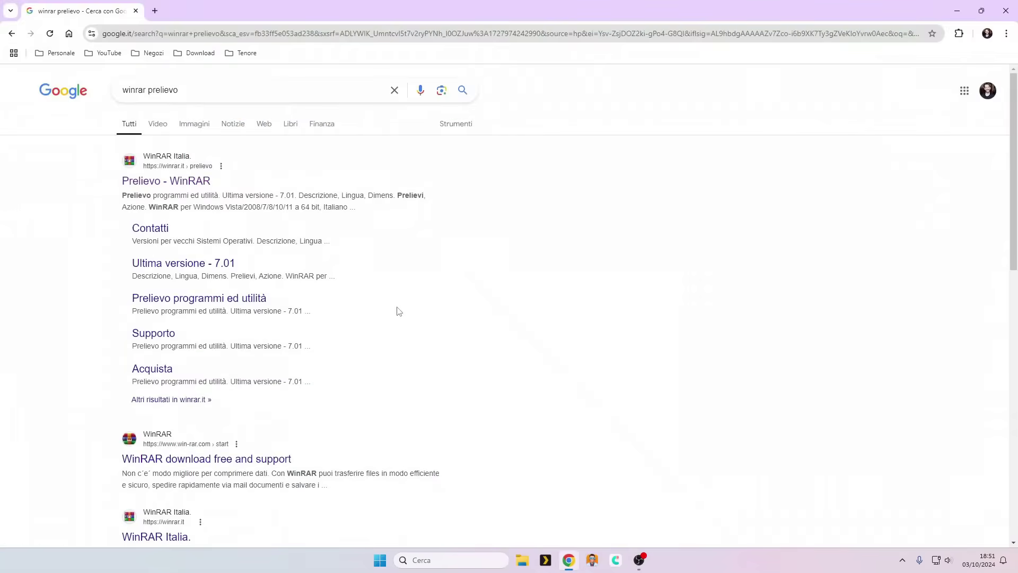
left_click(162, 182)
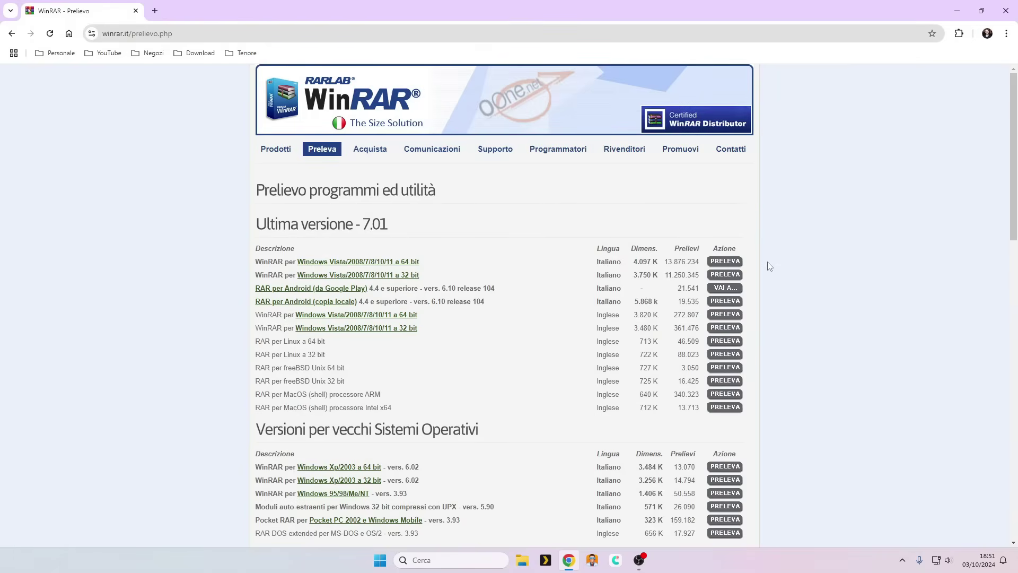
left_click(735, 262)
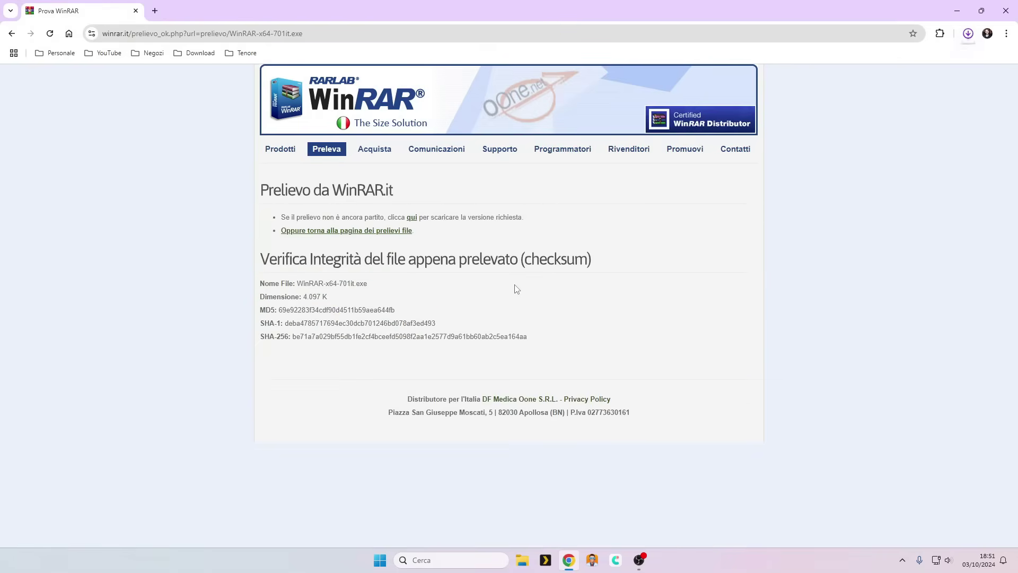
left_click(1008, 9)
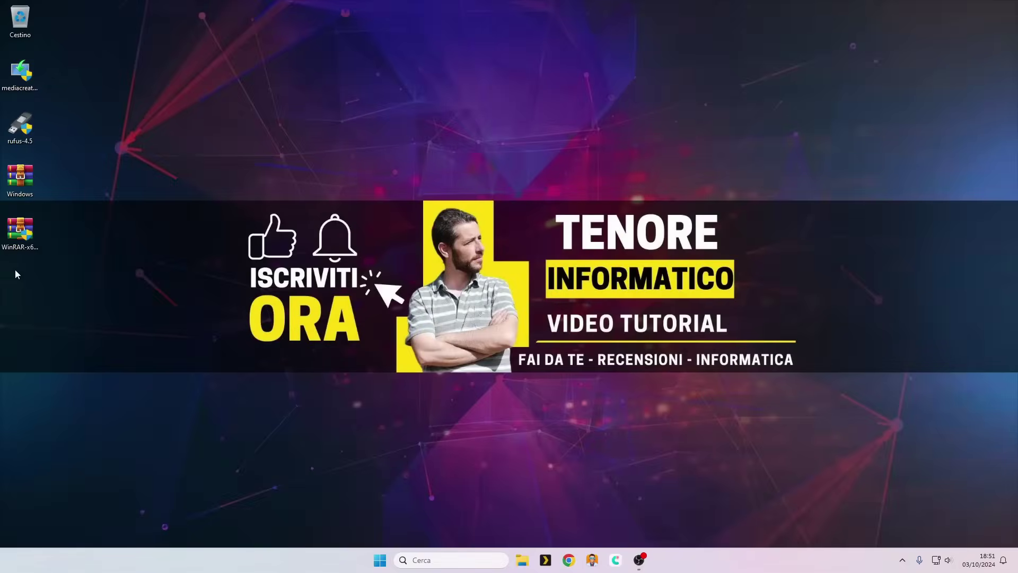
Install WinRAR from the downloaded installer, keeping the ISO format association enabled, and finish the setup.
double_click(20, 232)
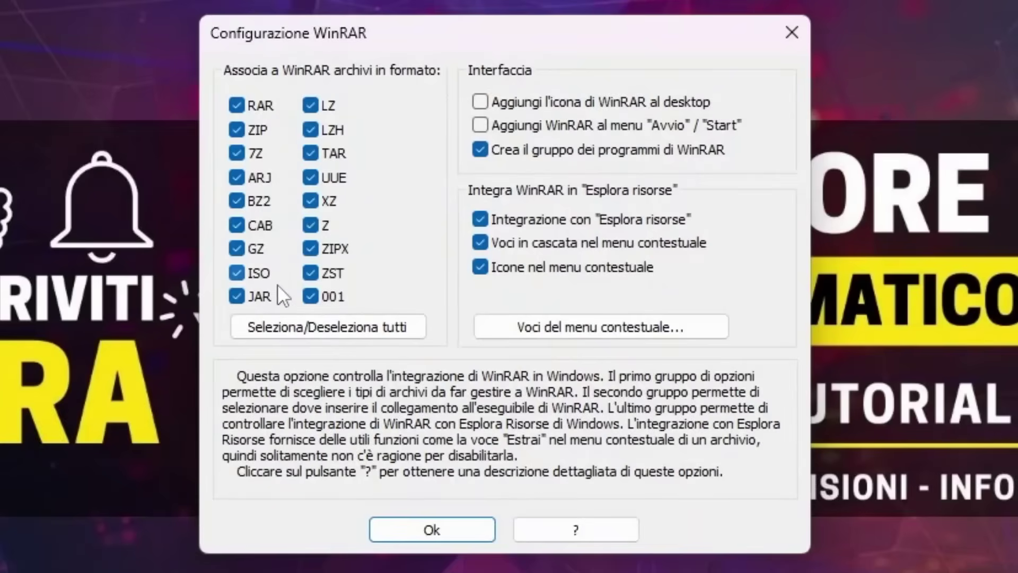
left_click(237, 274)
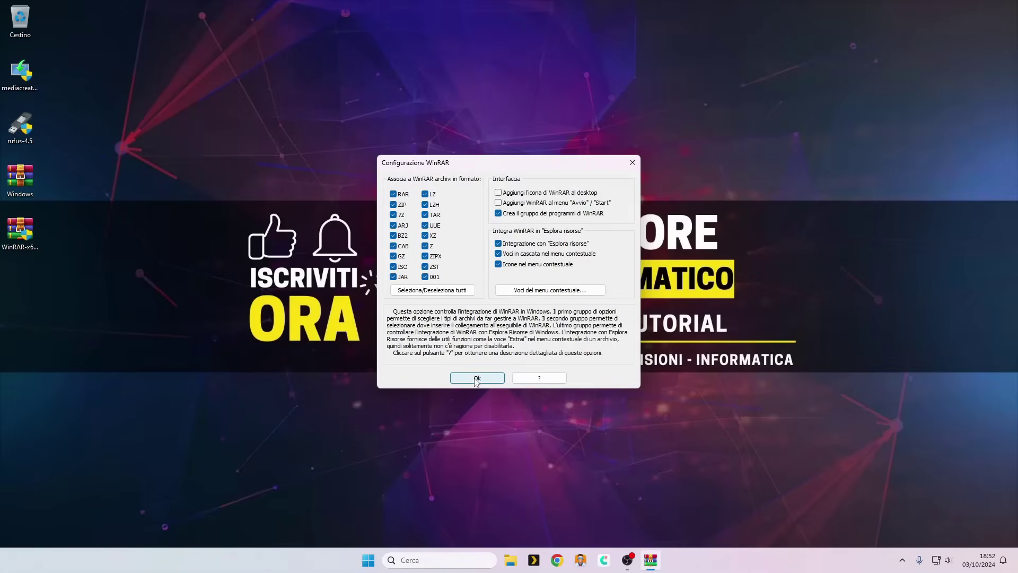
left_click(476, 379)
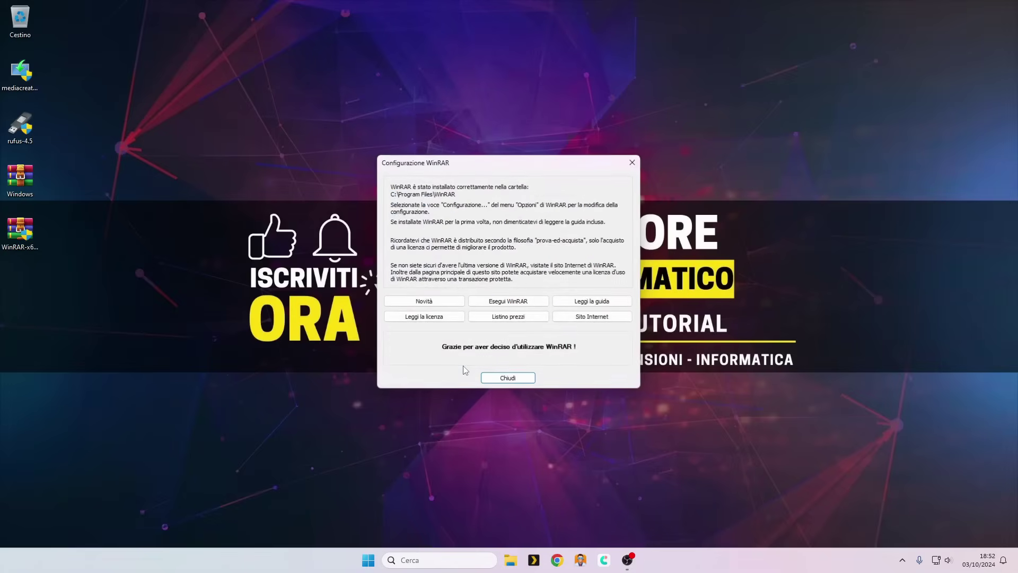
left_click(499, 381)
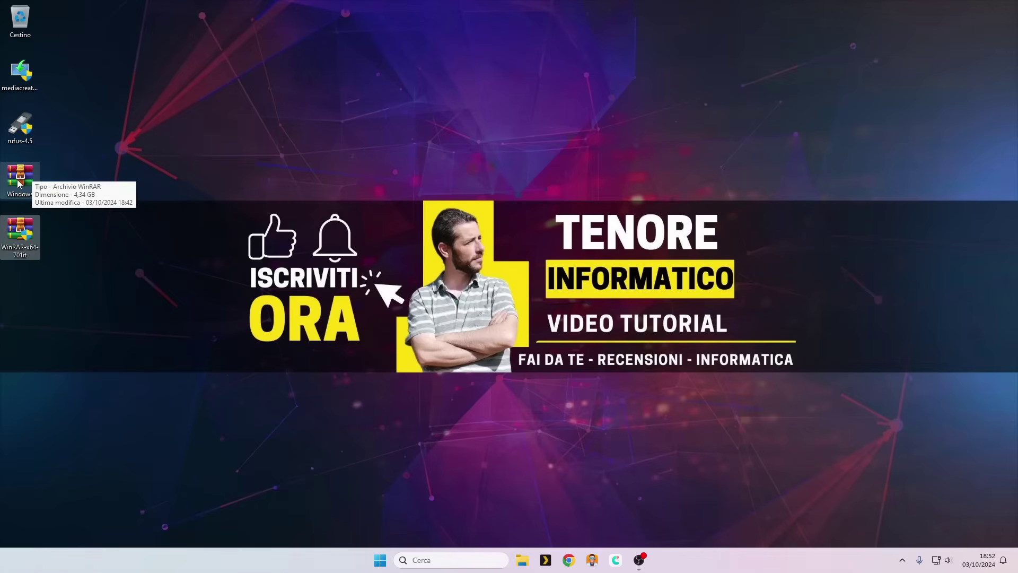
Extract the Windows ISO on the desktop into a "Windows\" folder with WinRAR.
right_click(17, 179)
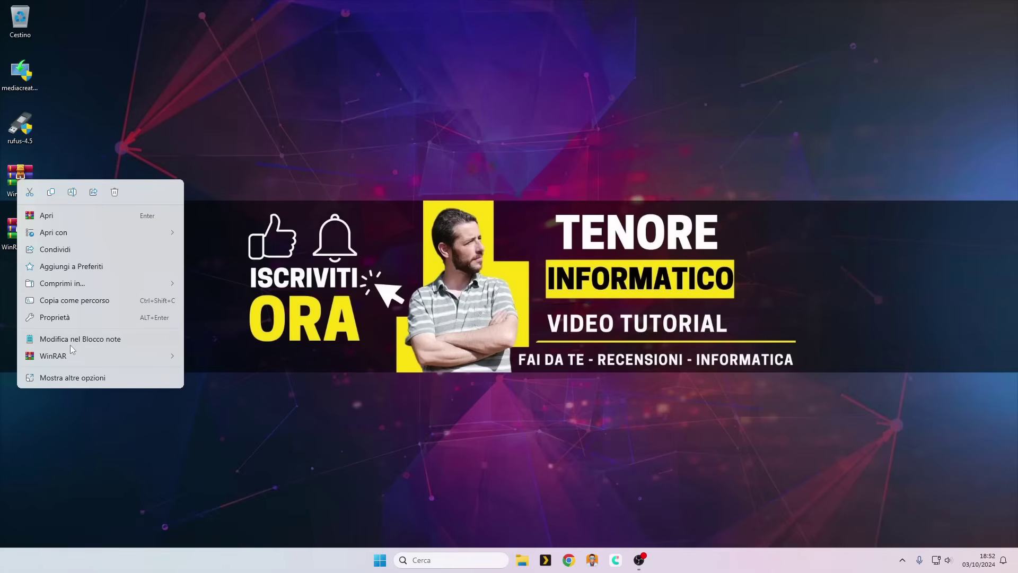
mouse_move(57, 354)
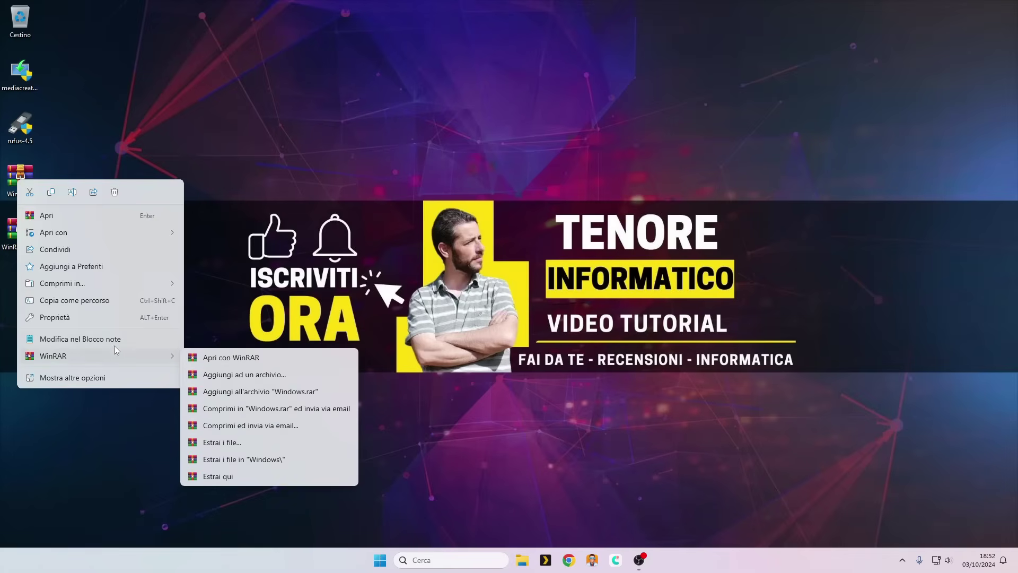
left_click(232, 460)
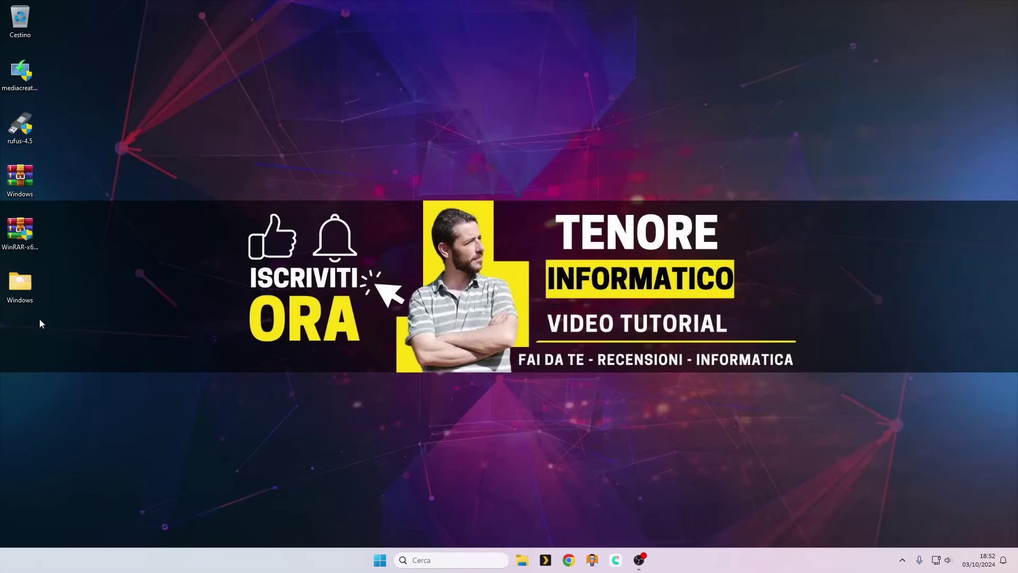
Open the sources folder inside the extracted Windows folder and select the appraiserres.dll file.
double_click(24, 289)
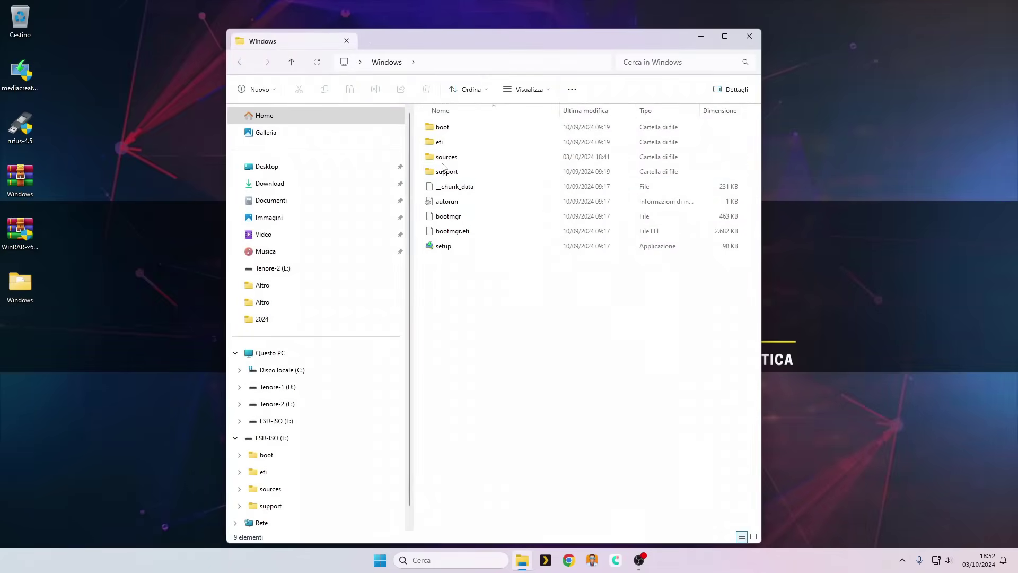
mouse_move(442, 162)
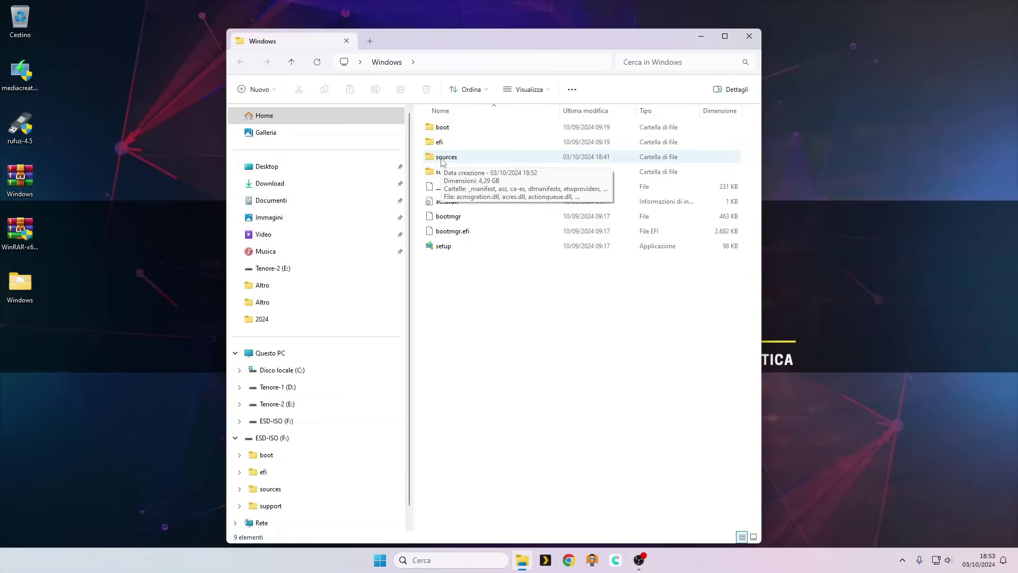
double_click(447, 157)
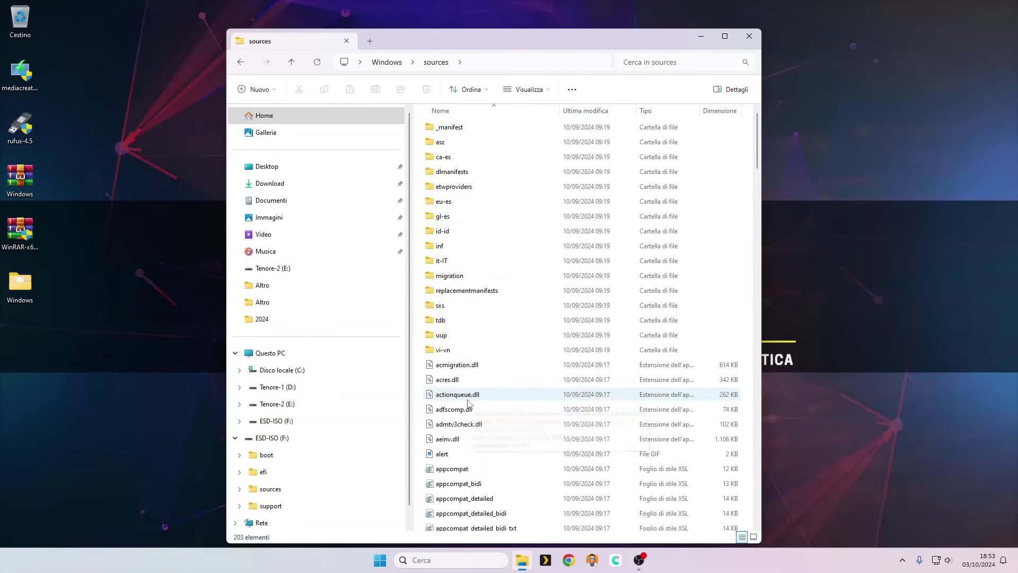
scroll(472, 409, "down", 4)
scroll(468, 414, "down", 1)
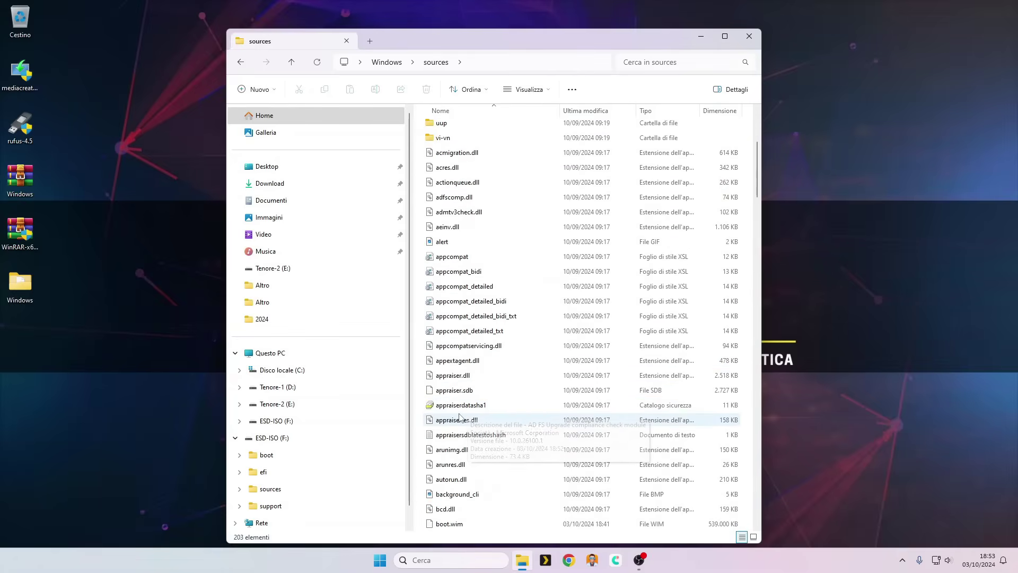
left_click(439, 419)
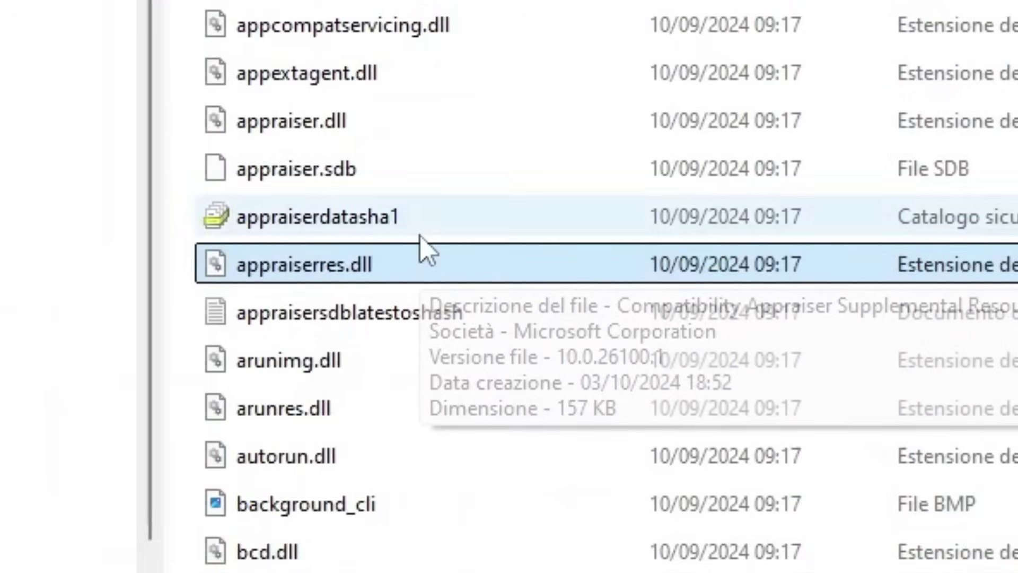
mouse_move(422, 269)
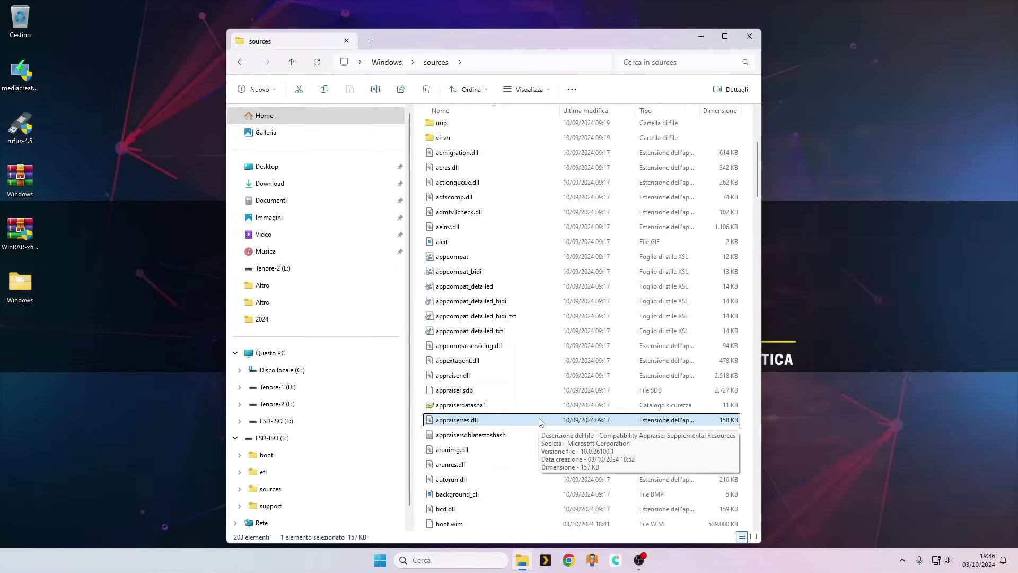
View appraiserres.dll in Notepad (Blocco note) just once, then close the file and the sources folder.
double_click(464, 421)
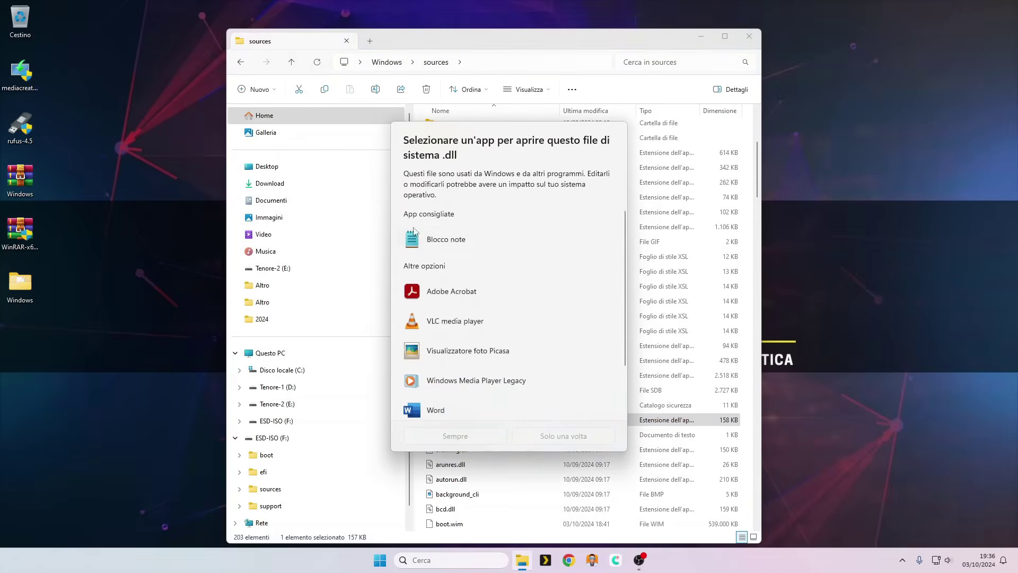
left_click(432, 241)
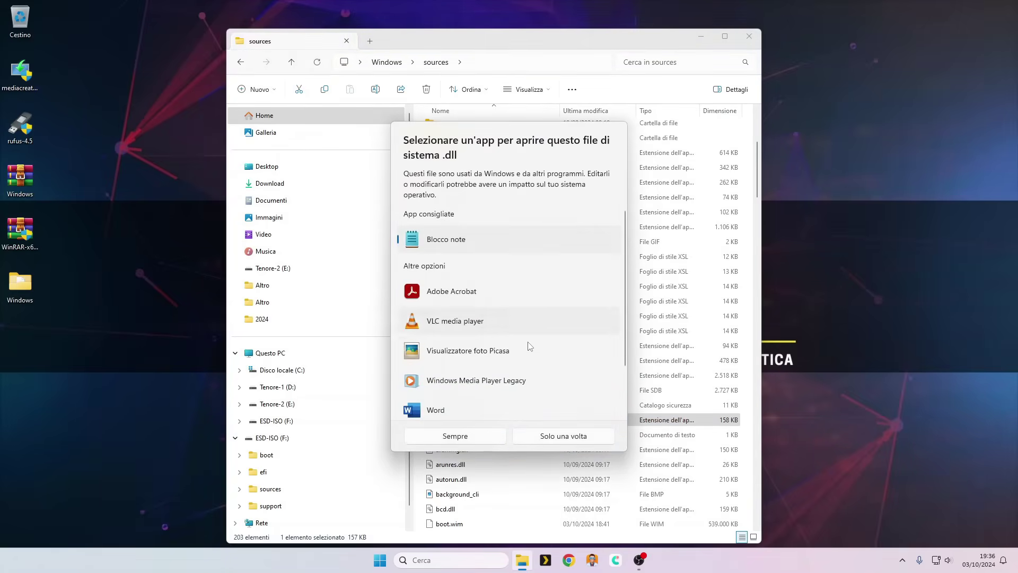
left_click(563, 436)
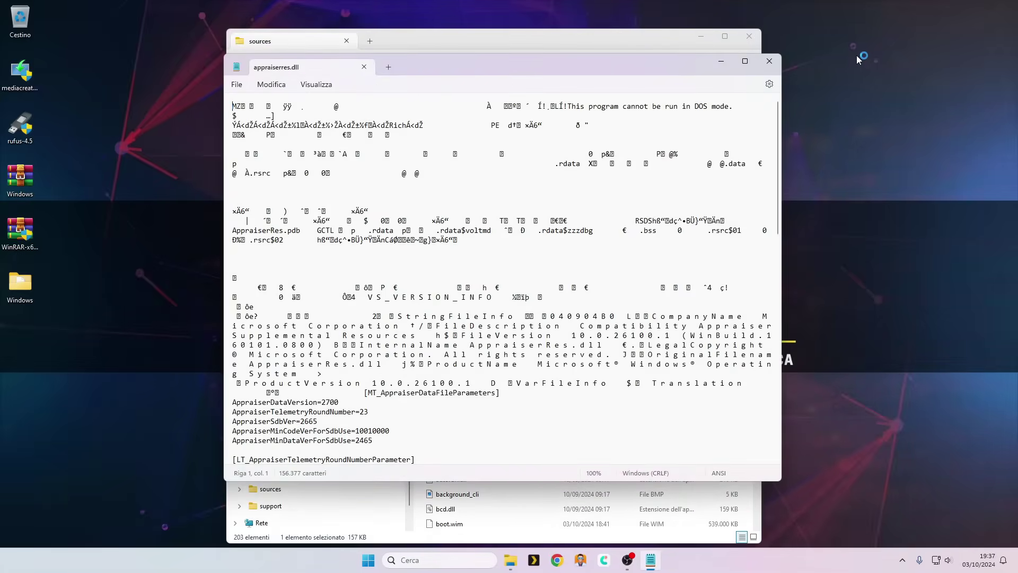
left_click(769, 60)
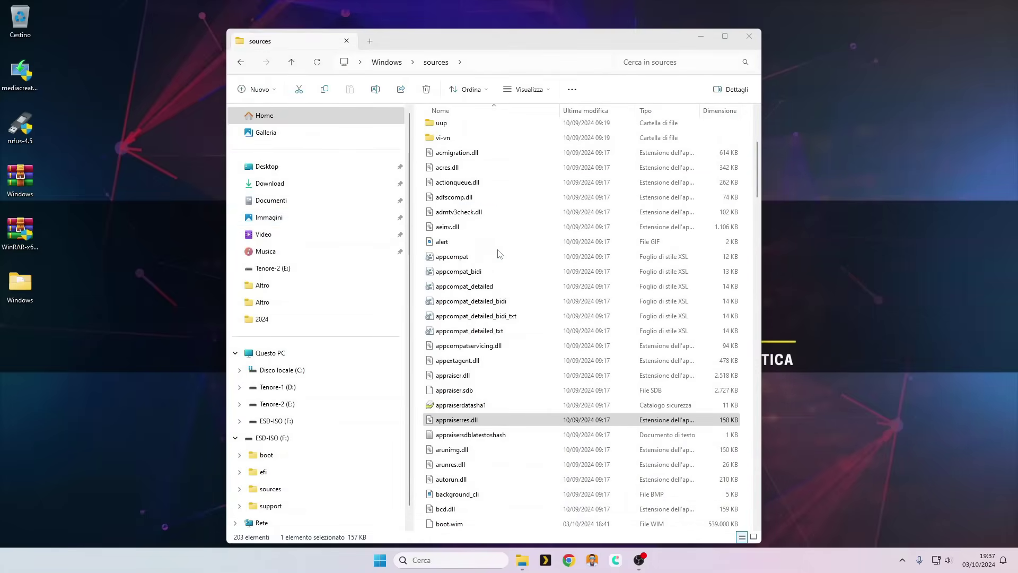
left_click(749, 37)
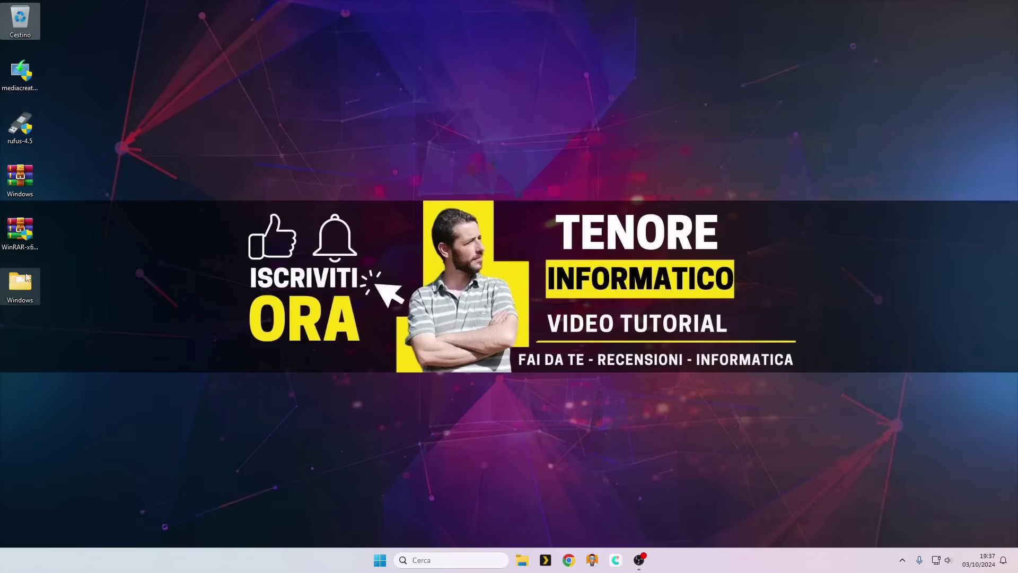
Launch Rufus, load the Windows ISO from the Desktop as the boot image and choose the GPT partition scheme.
double_click(23, 125)
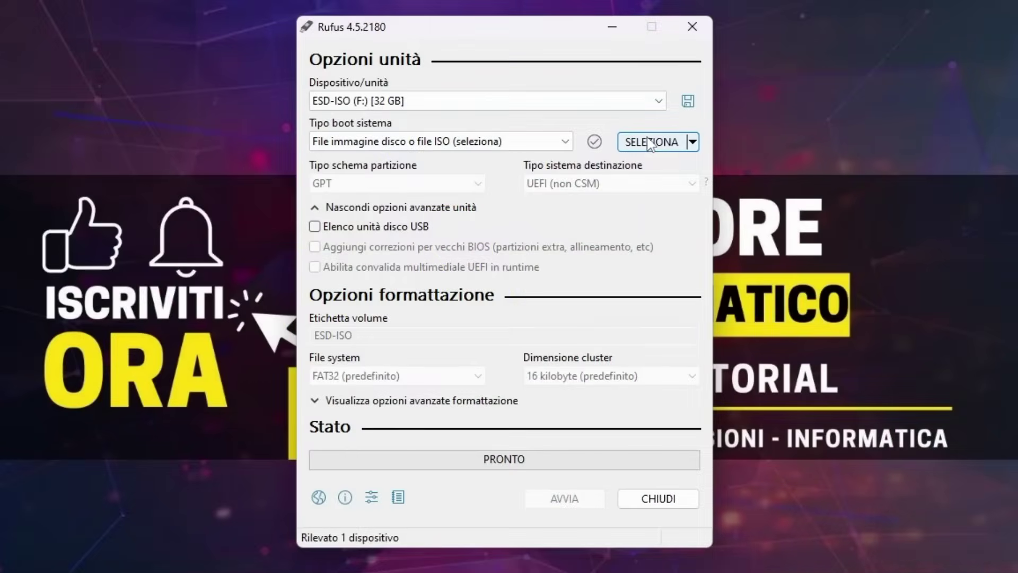
left_click(650, 143)
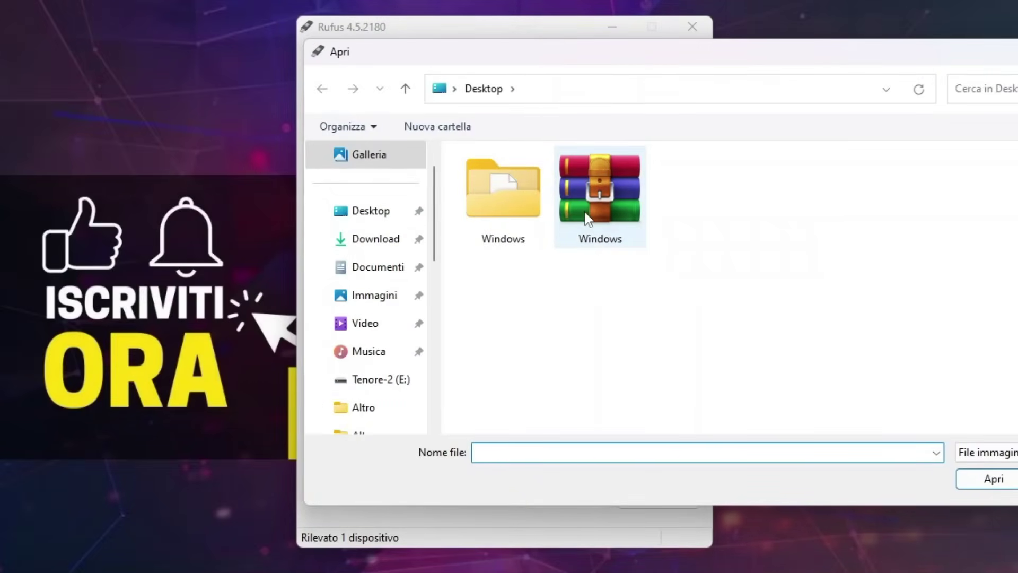
mouse_move(591, 193)
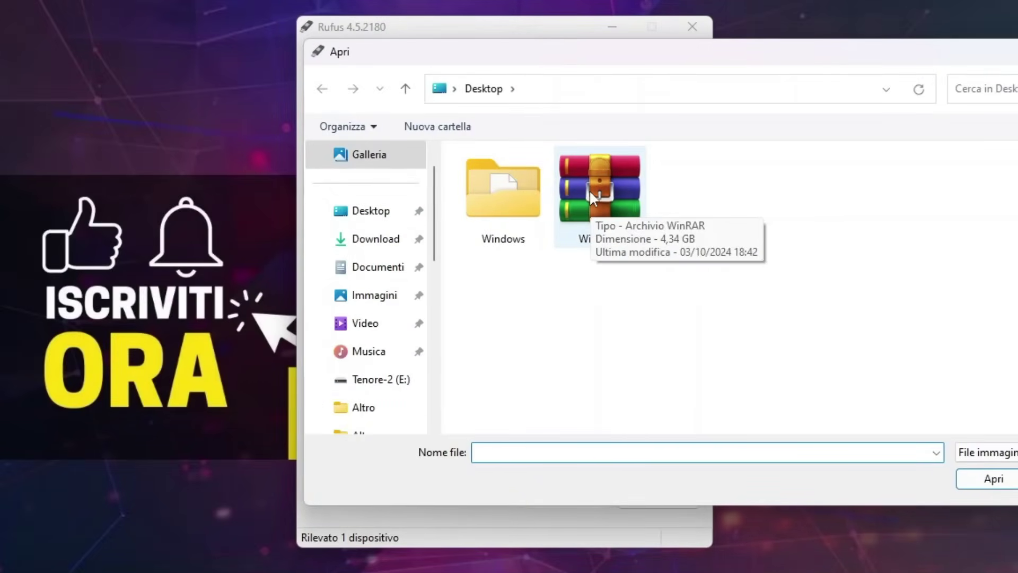
double_click(590, 189)
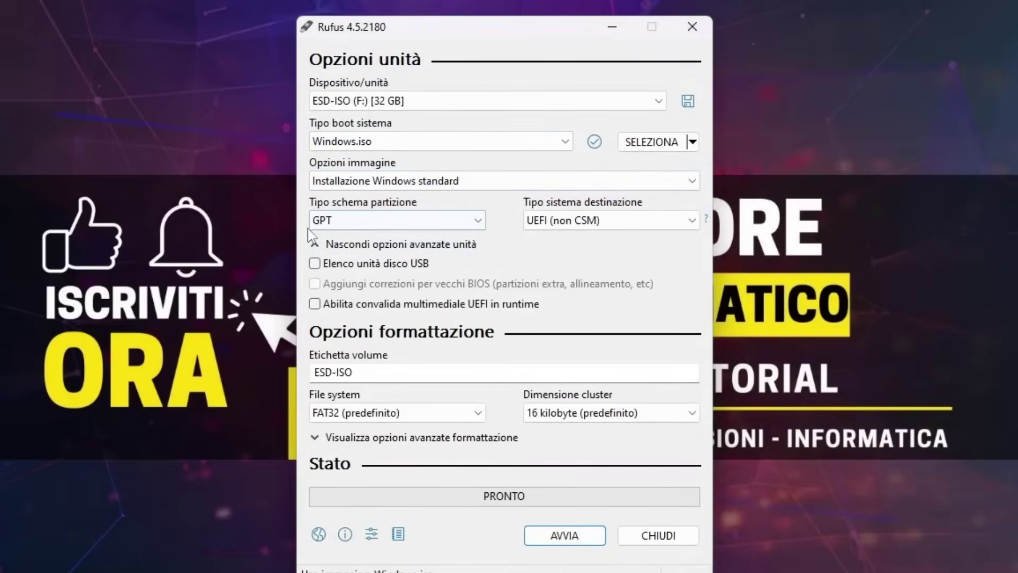
left_click(348, 219)
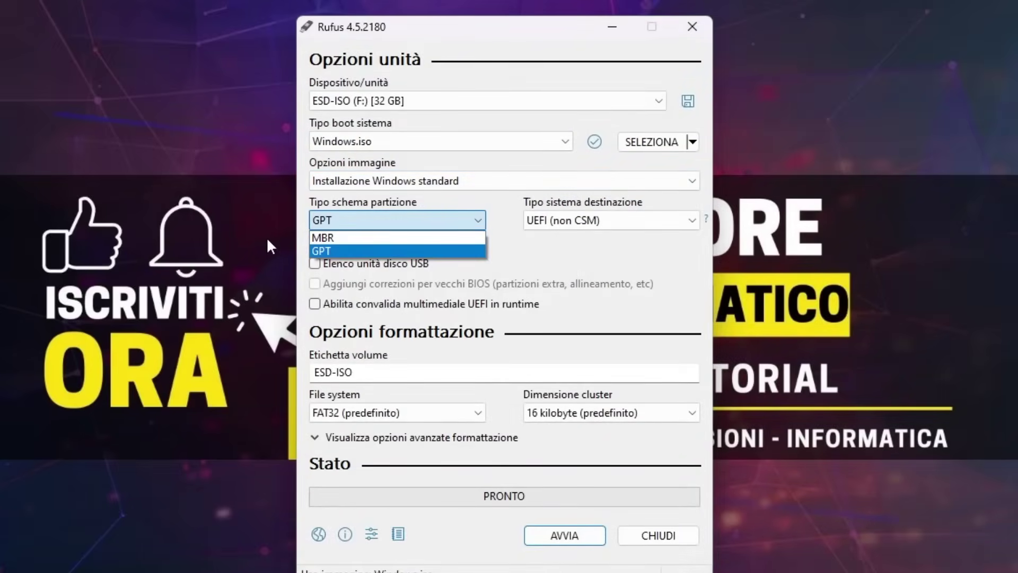
left_click(329, 249)
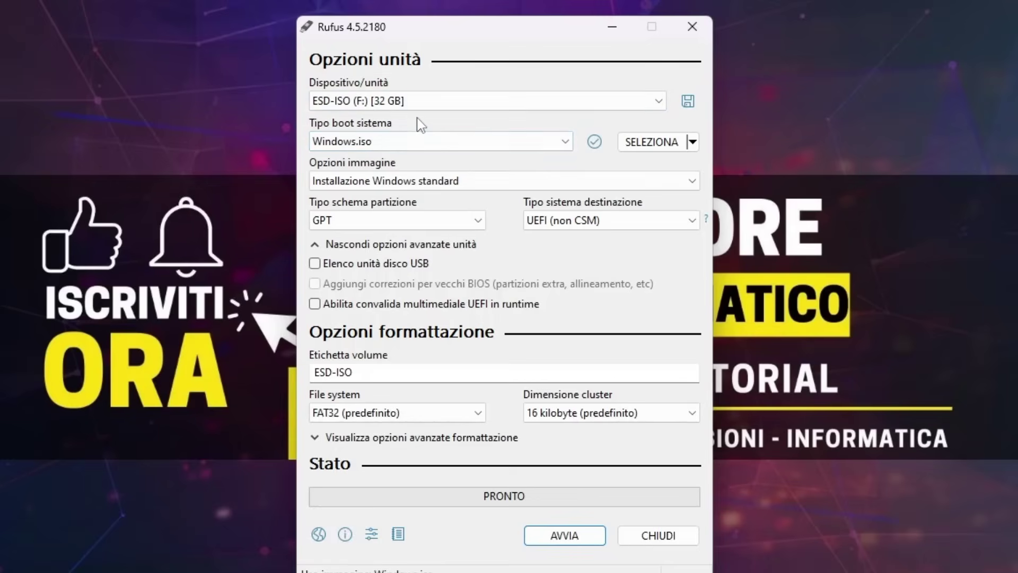
Write the image to ESD-ISO (F:), removing the RAM, Secure Boot, TPM 2.0 and Microsoft account requirements, disabling data collection and accepting the drive's formatting.
left_click(555, 538)
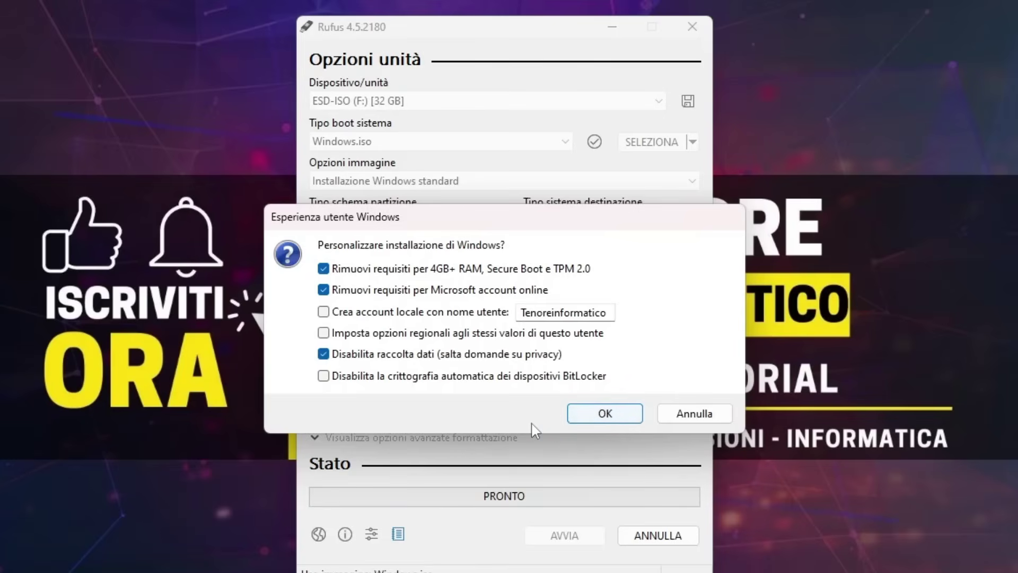
left_click(614, 418)
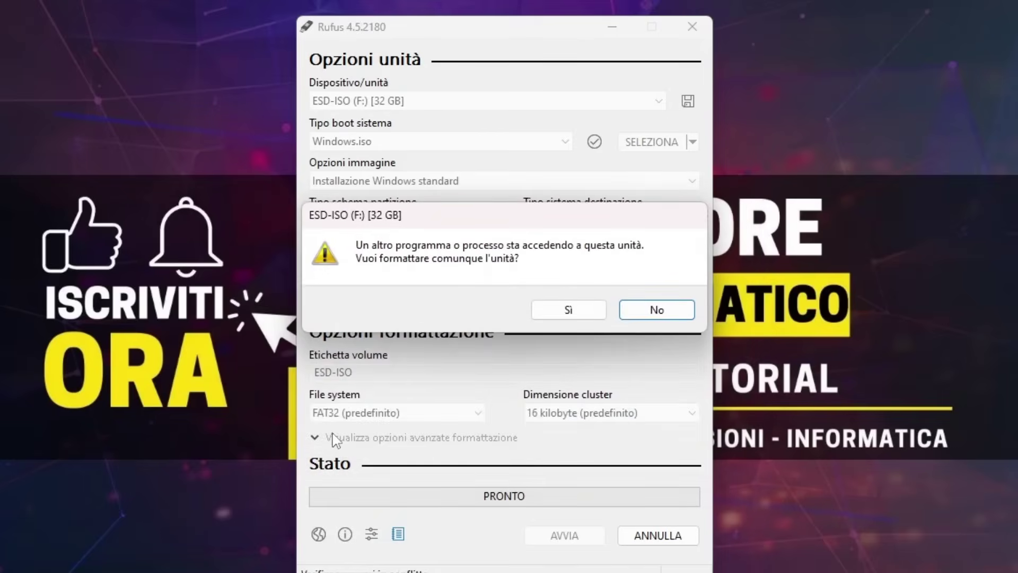
left_click(553, 314)
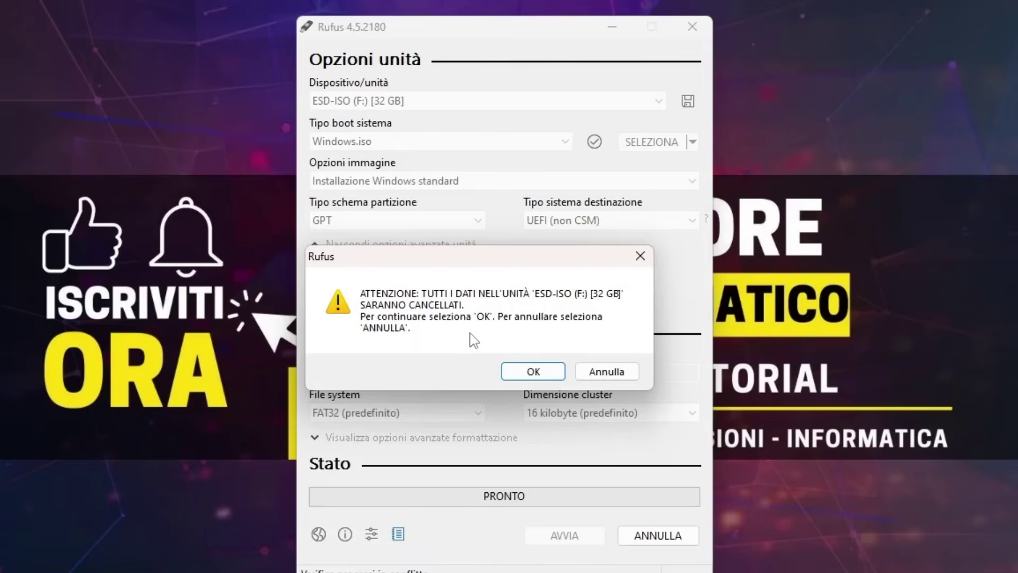
left_click(528, 374)
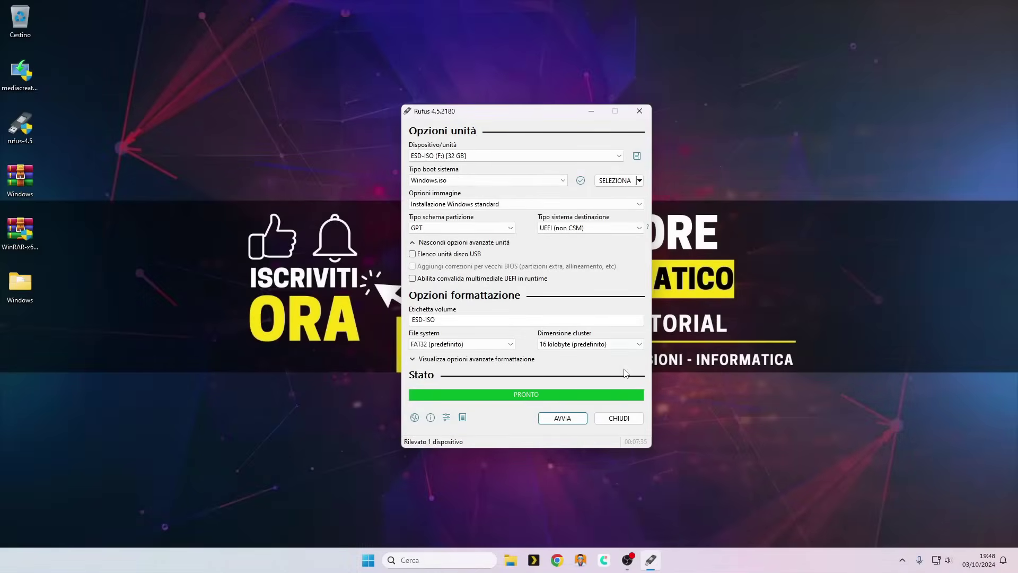
Close Rufus, open the sources folder on the ESD-ISO (F:) drive and locate the appraiserres.dll file.
left_click(599, 417)
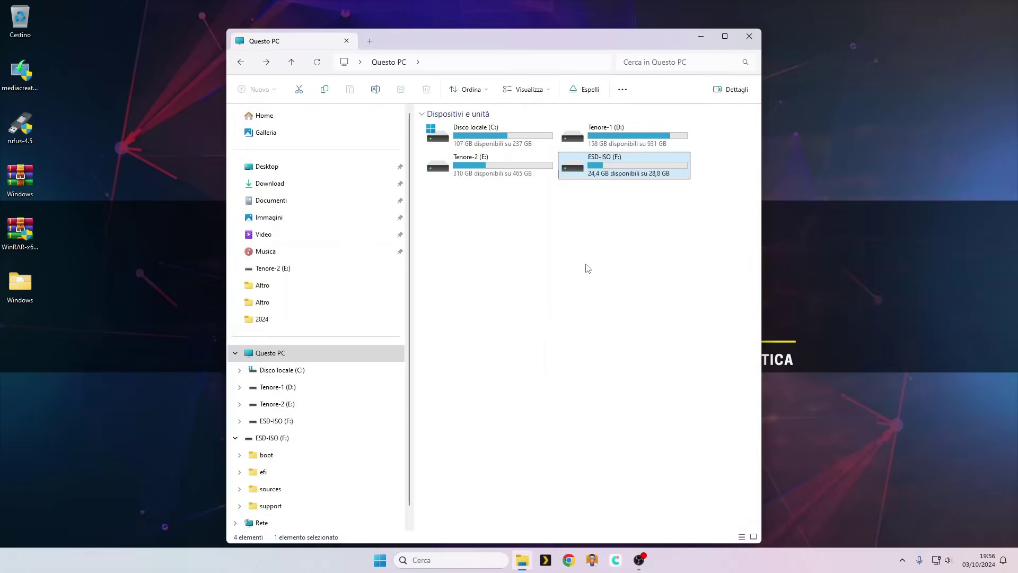
double_click(602, 171)
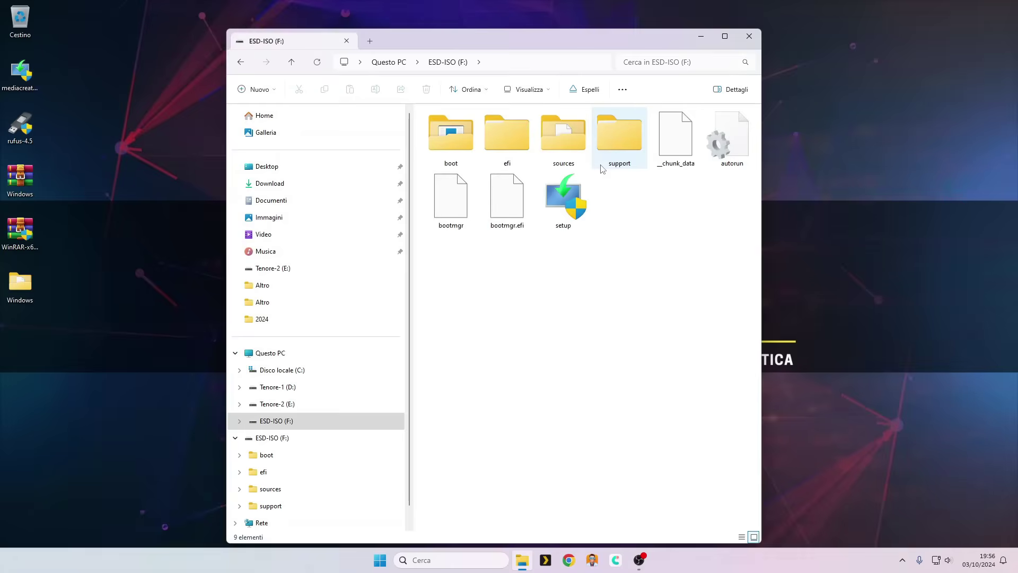
double_click(567, 142)
scroll(467, 429, "down", 3)
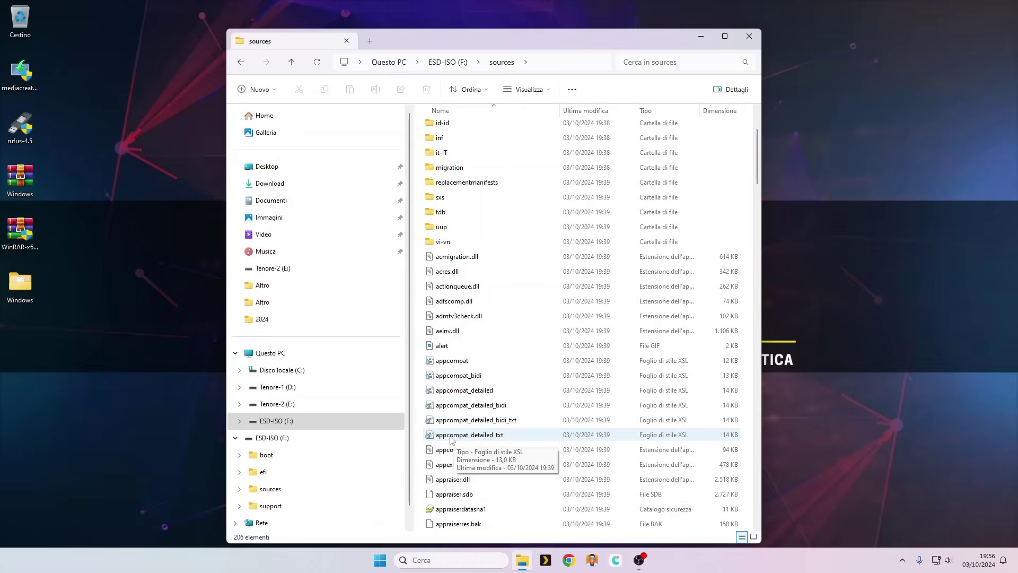
scroll(456, 448, "down", 2)
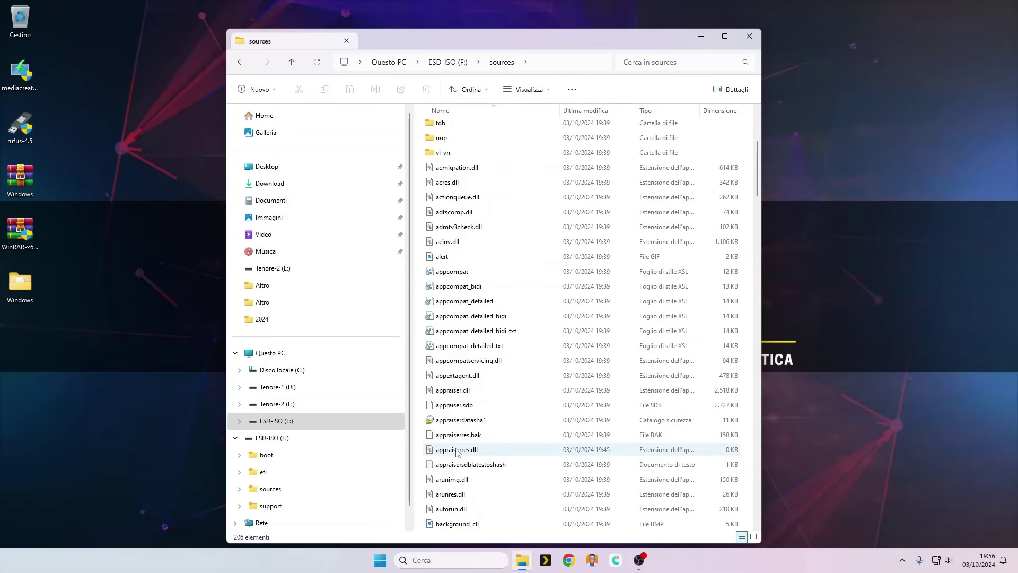
View the USB drive's appraiserres.dll in Notepad (Blocco note) just once, then close it.
mouse_move(460, 455)
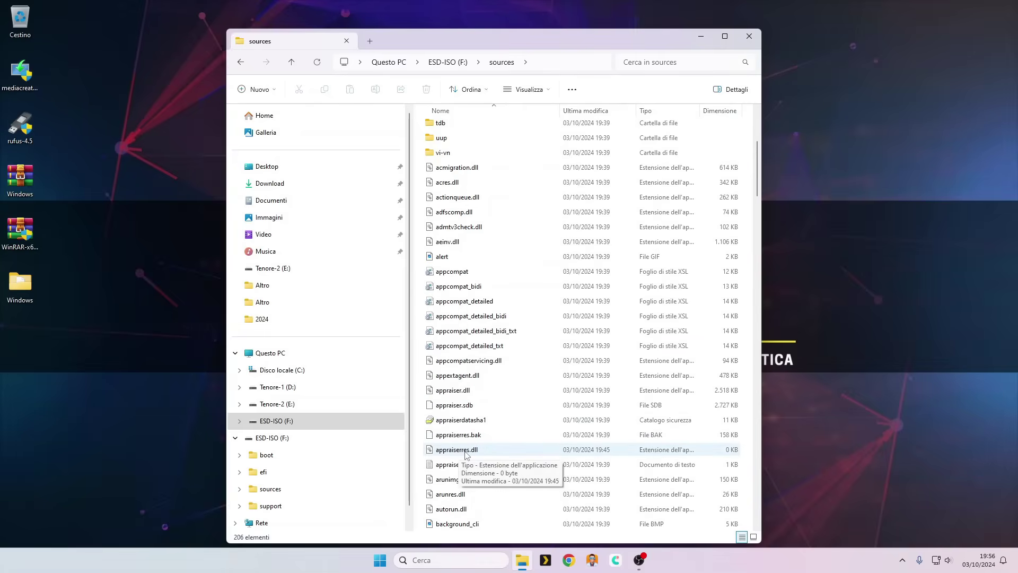
double_click(464, 450)
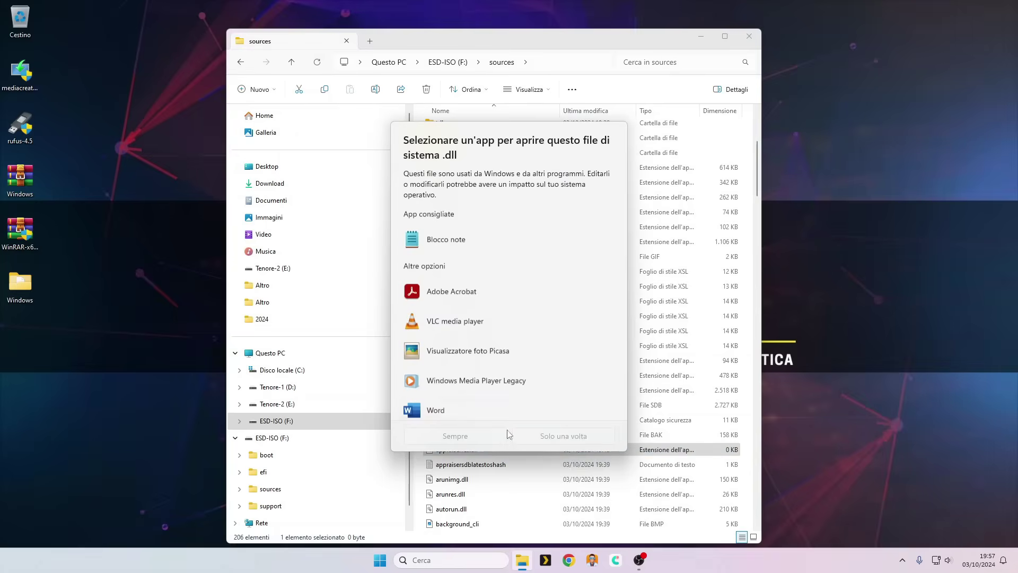
left_click(437, 240)
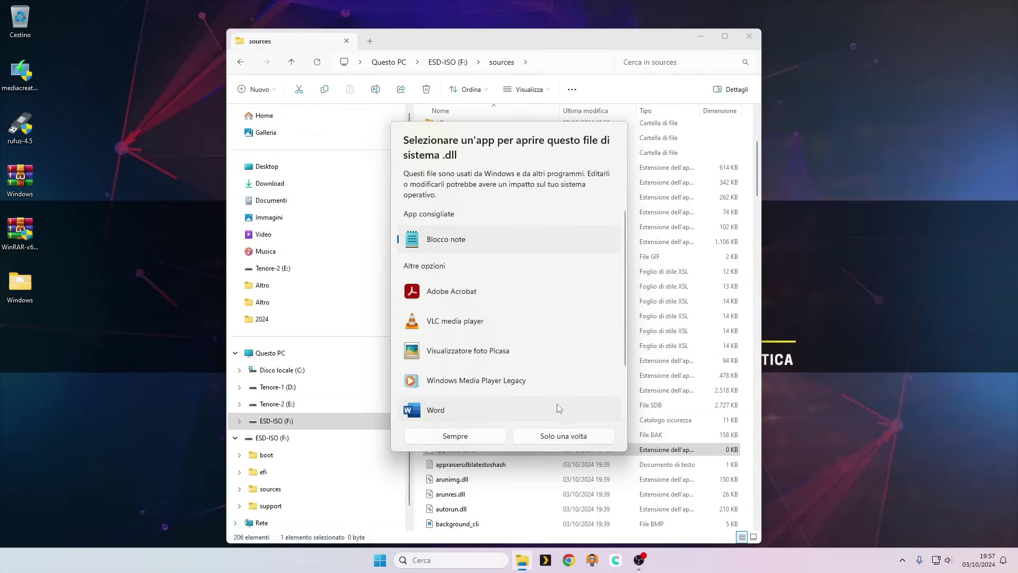
left_click(562, 436)
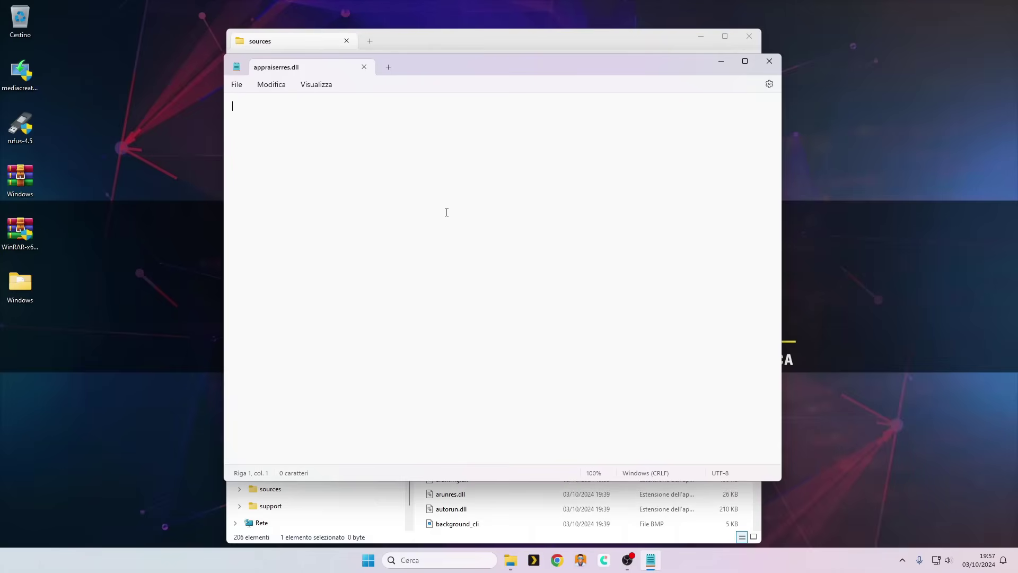
left_click(769, 62)
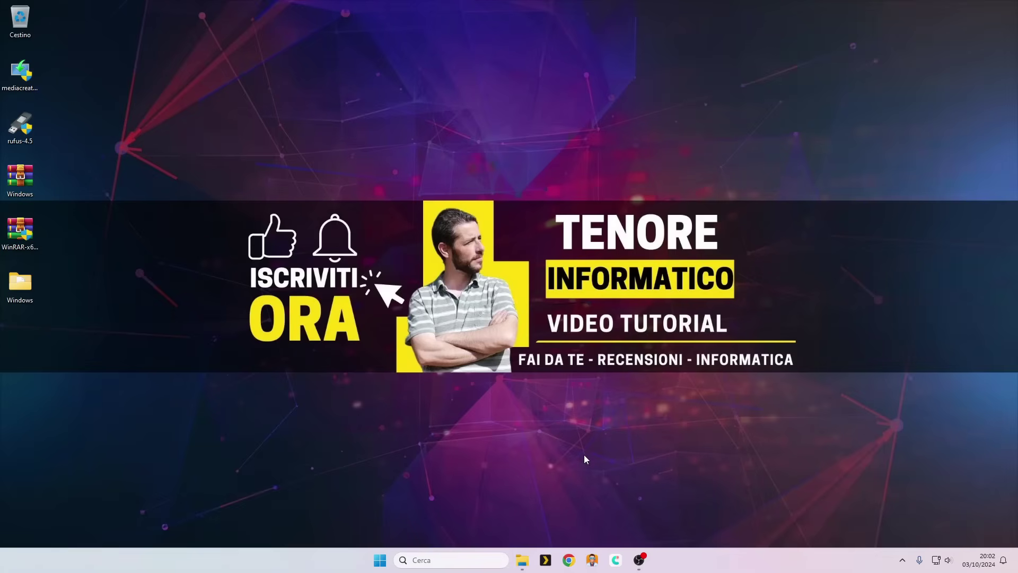
Launch the Windows 11 setup from the ESD-ISO (F:) drive in File Explorer, then quit the installer and confirm the exit.
left_click(522, 560)
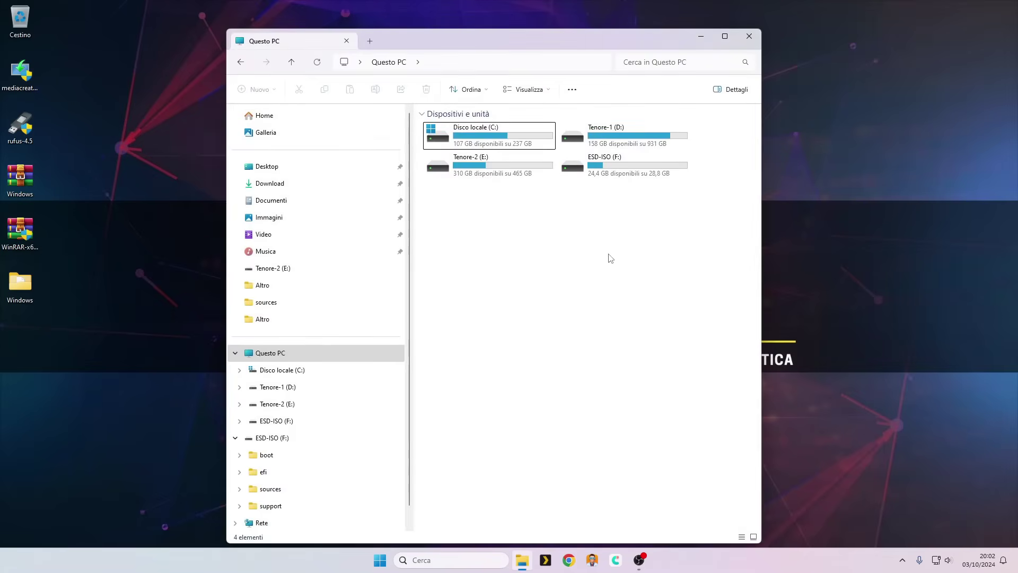
left_click(594, 170)
double_click(594, 170)
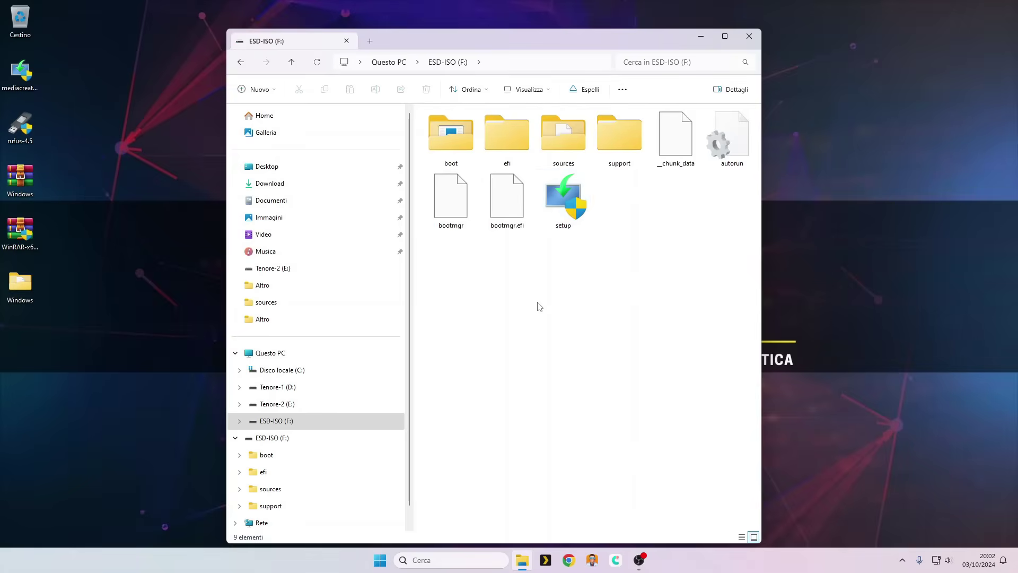
double_click(567, 214)
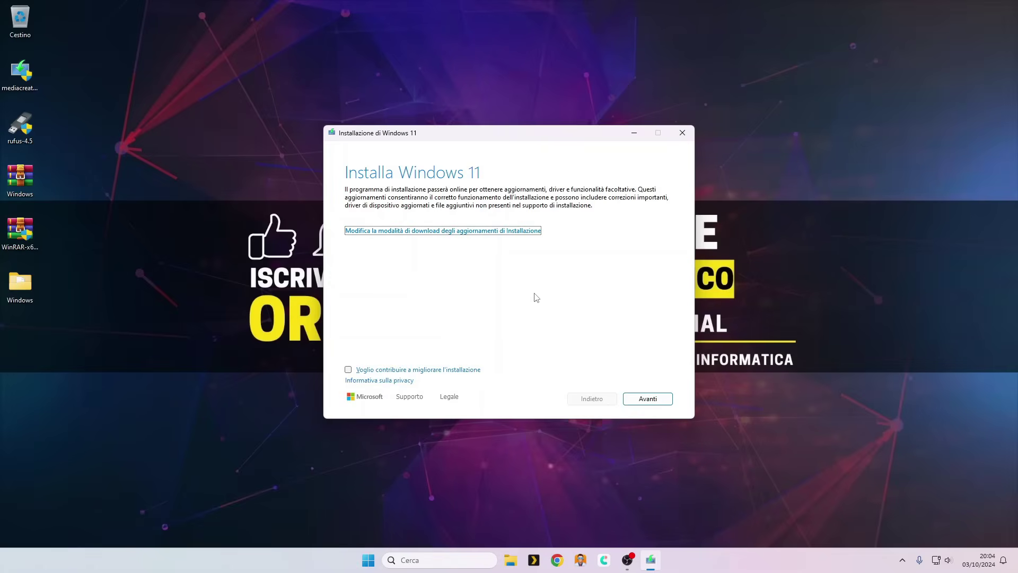
left_click(682, 132)
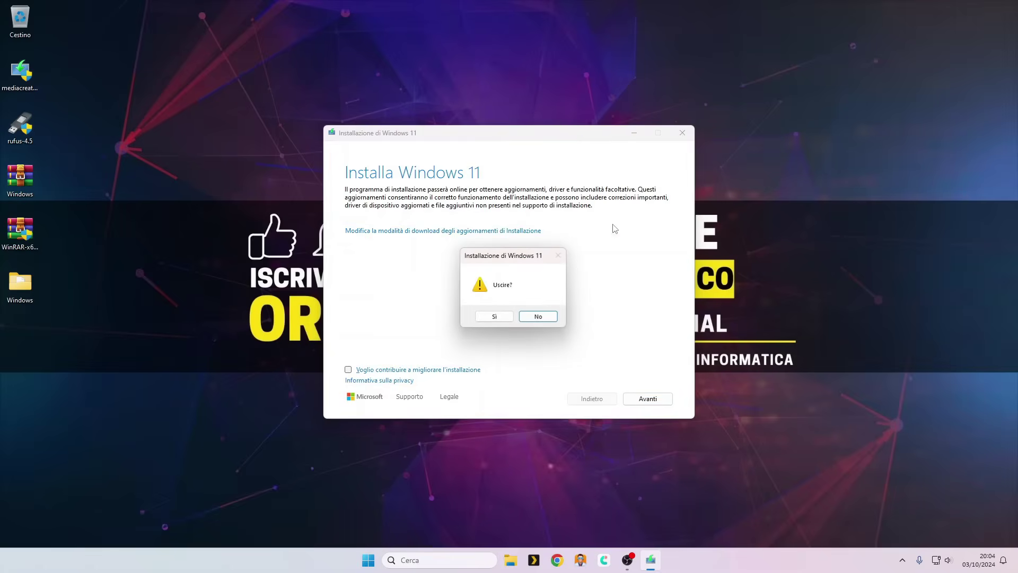
left_click(506, 317)
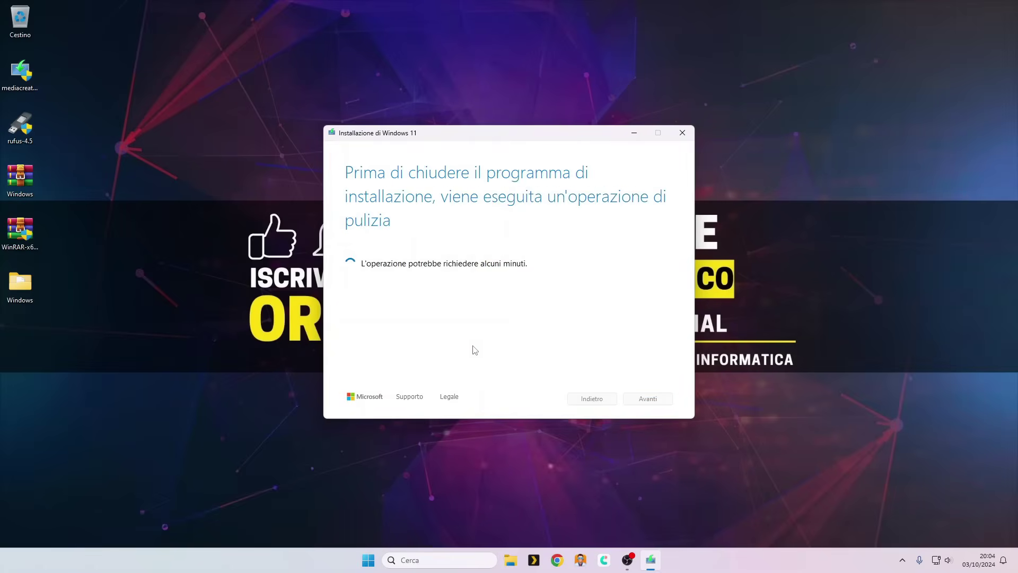